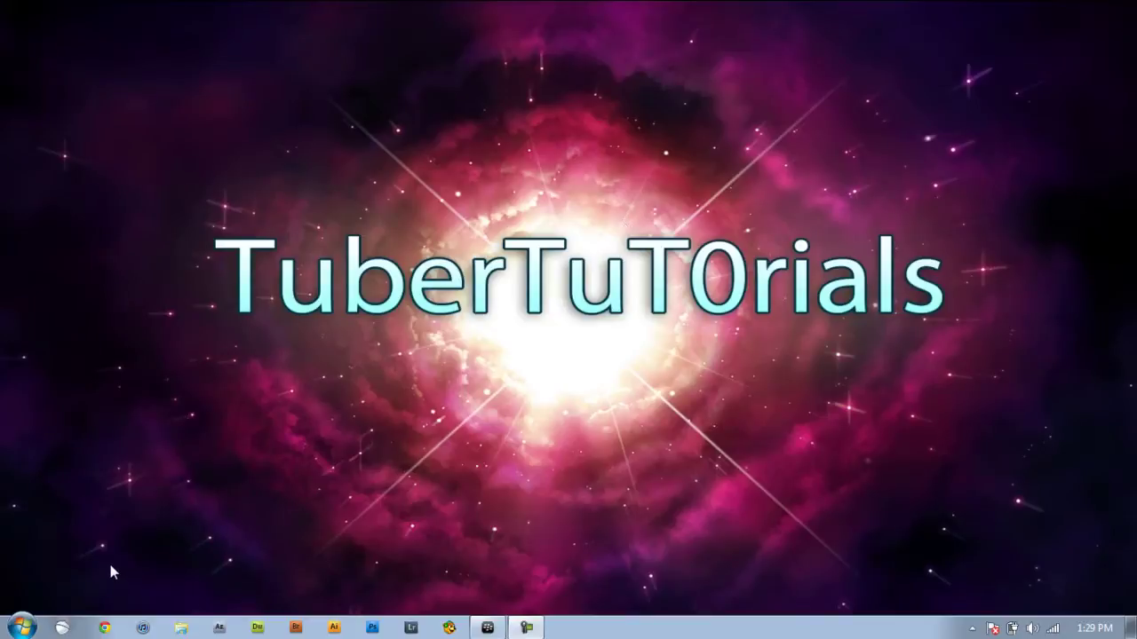
Search Google for 'ddpb installer', reach the DDPB.msi download via CrackBerry, then close Chrome.
left_click(105, 628)
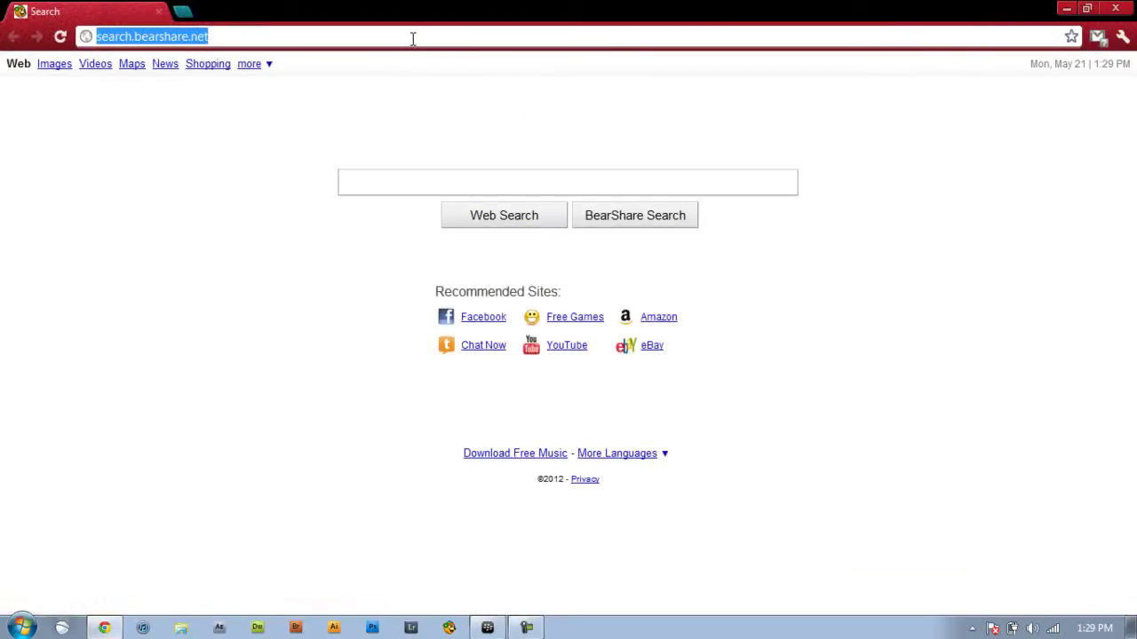
type("goog")
key("Return")
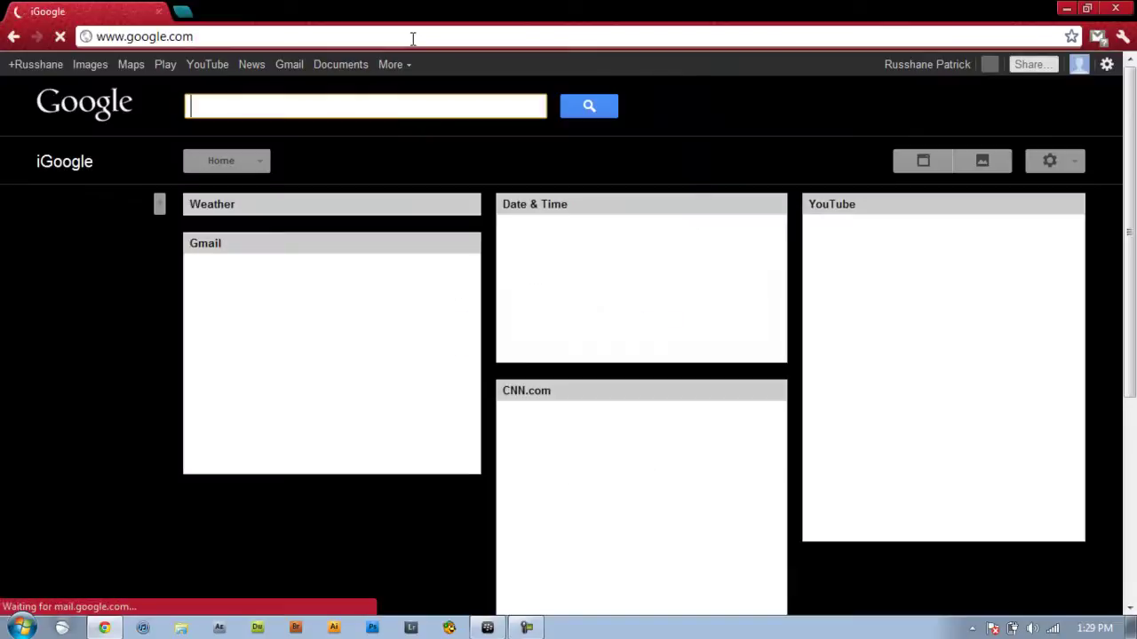
type("dd")
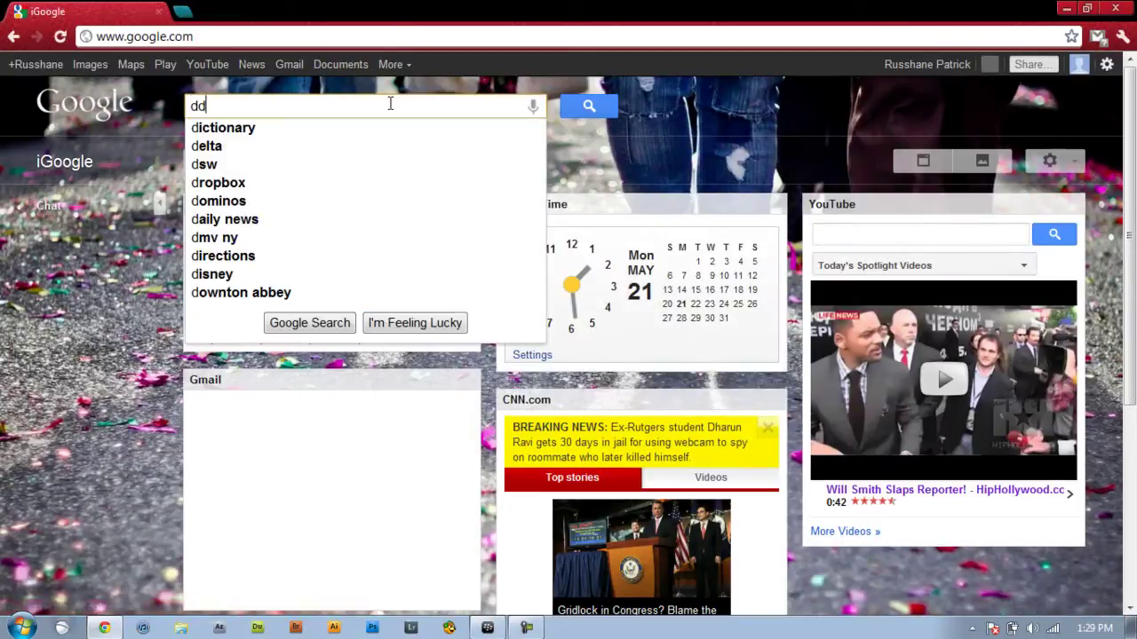
type("pb installer")
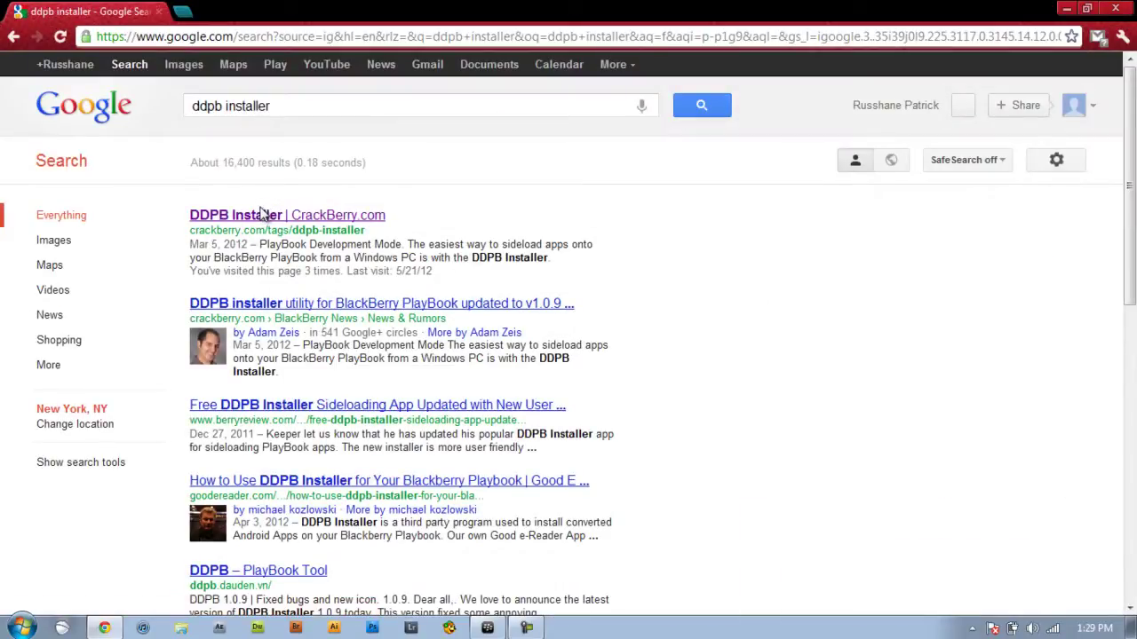
left_click(266, 218)
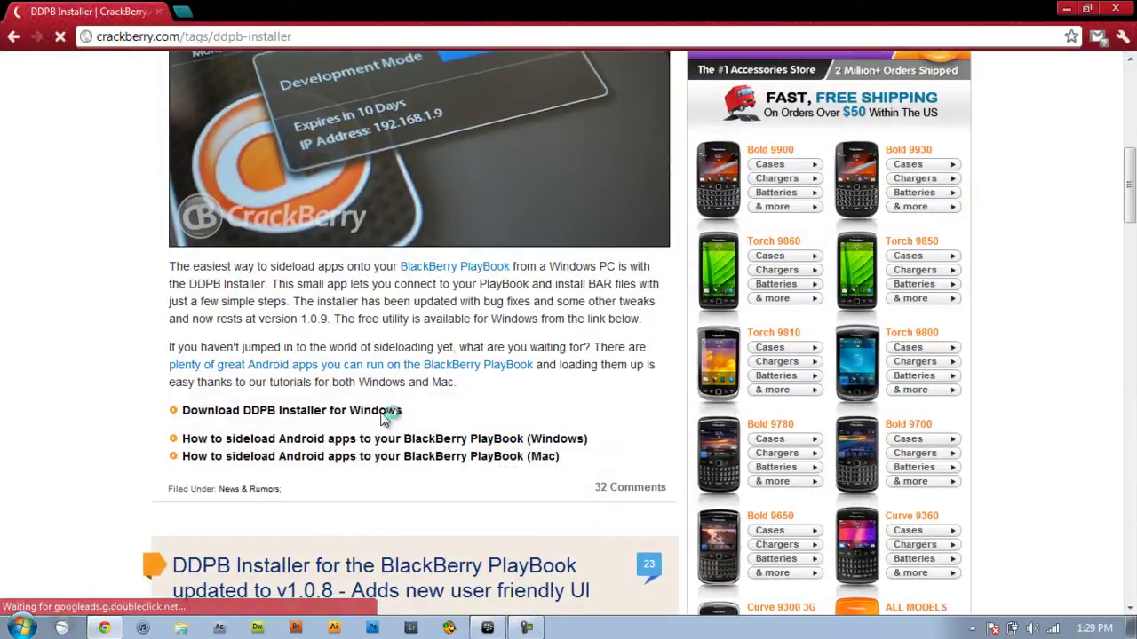
left_click(387, 412)
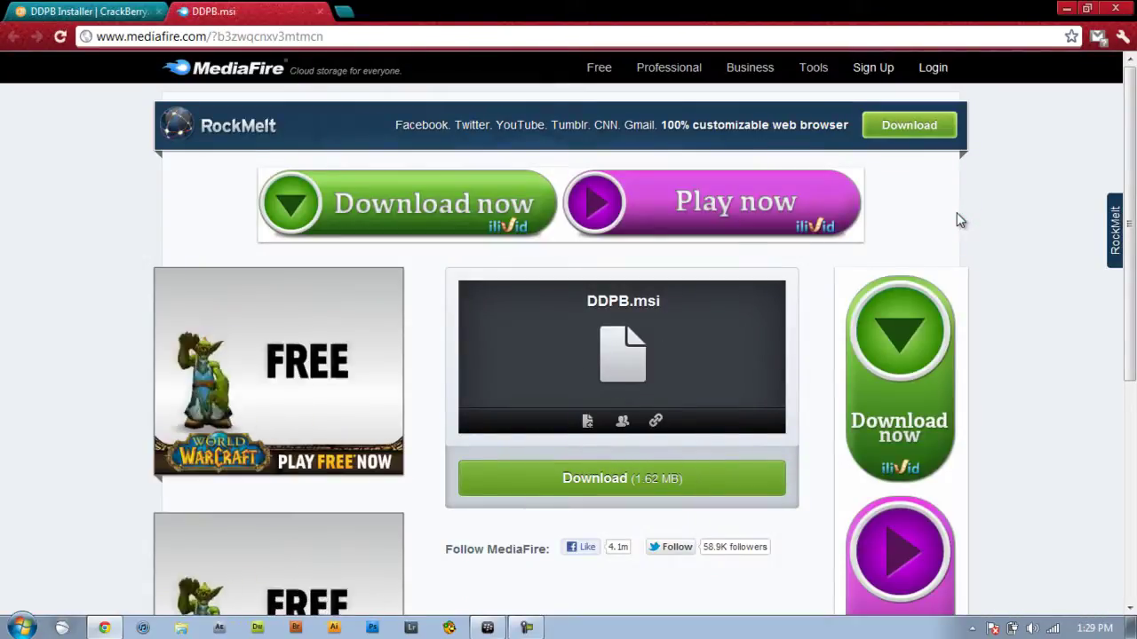
left_click(1121, 10)
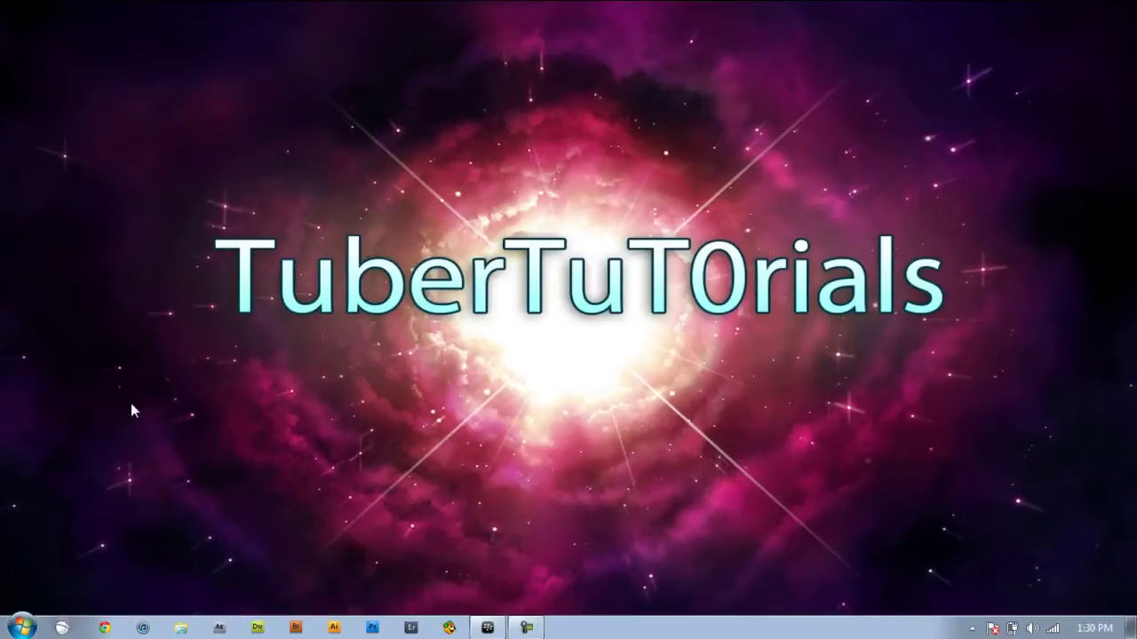
Launch DDPBInstaller from the Start menu's DDPBInstaller folder and move its window up and left.
left_click(22, 628)
left_click(53, 559)
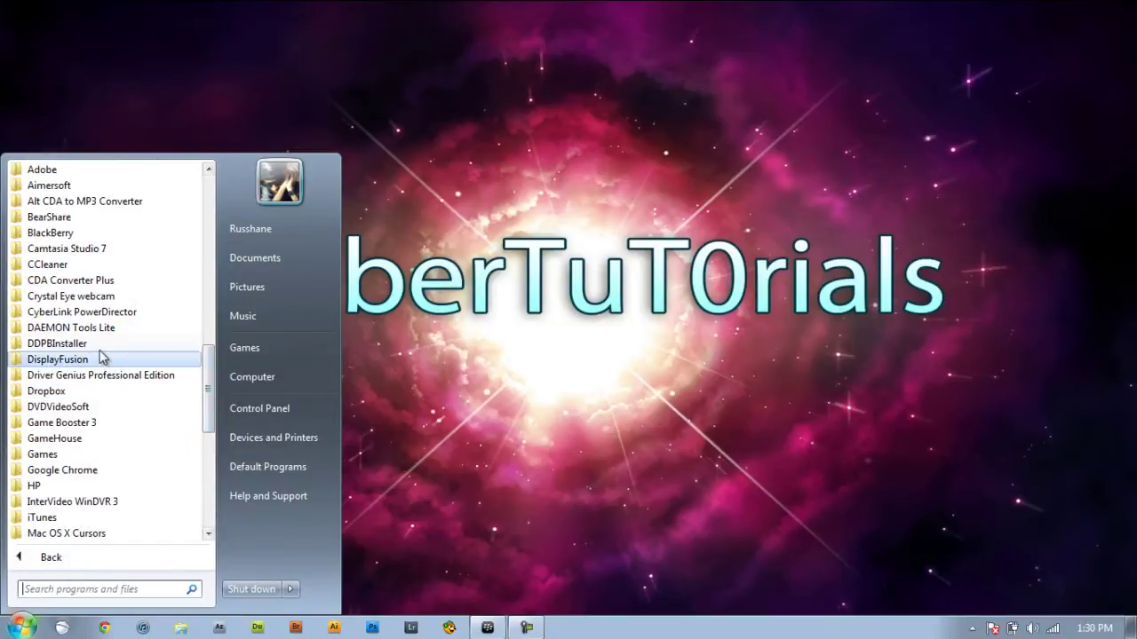
left_click(57, 344)
left_click(101, 359)
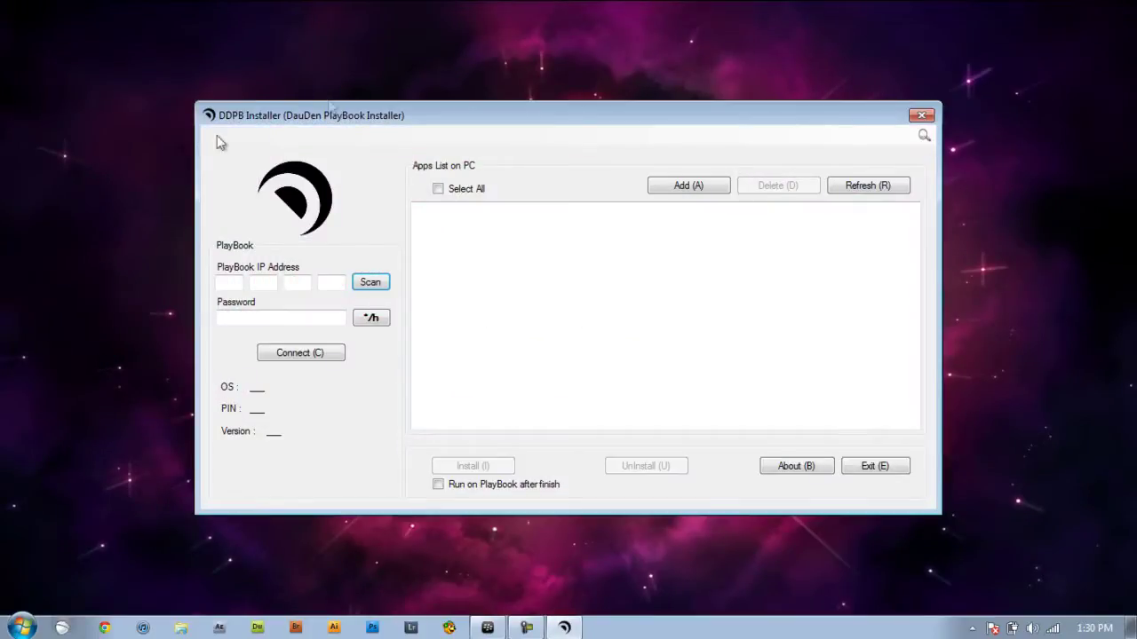
left_click_drag(714, 114, 698, 57)
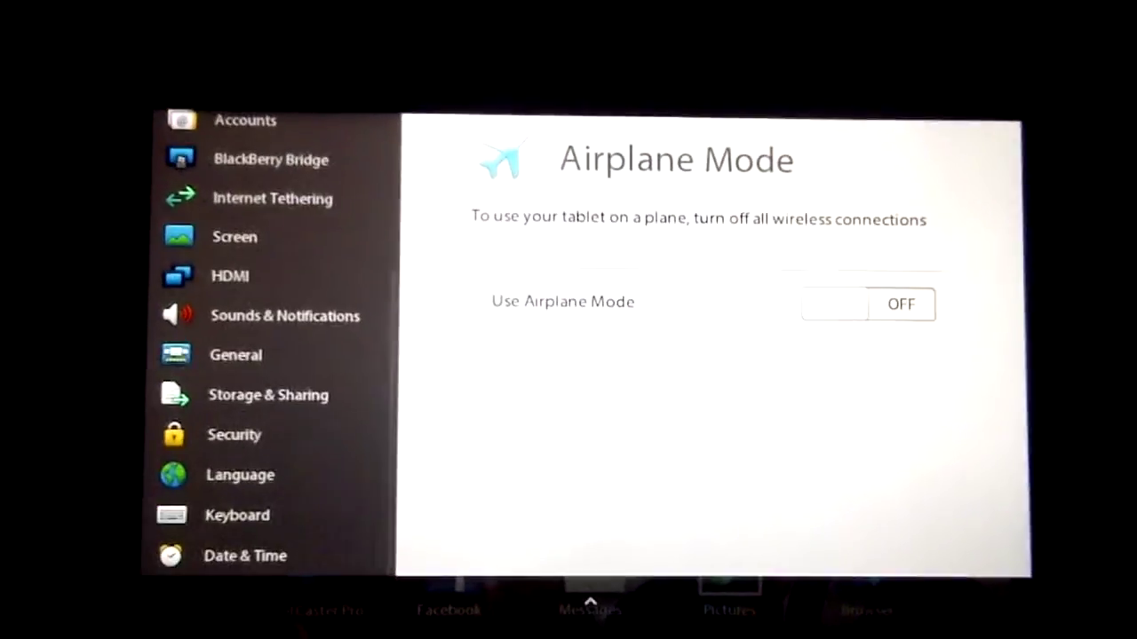
Open the PlayBook's Security settings to begin enabling development mode.
left_click(234, 434)
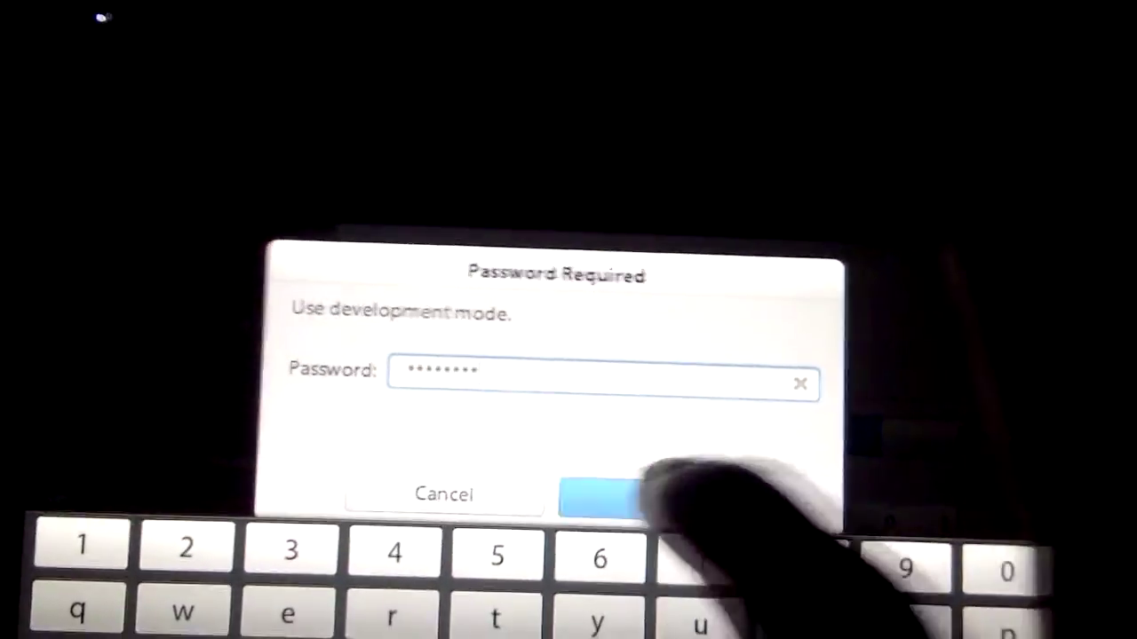
Confirm the development mode password on the PlayBook.
left_click(654, 523)
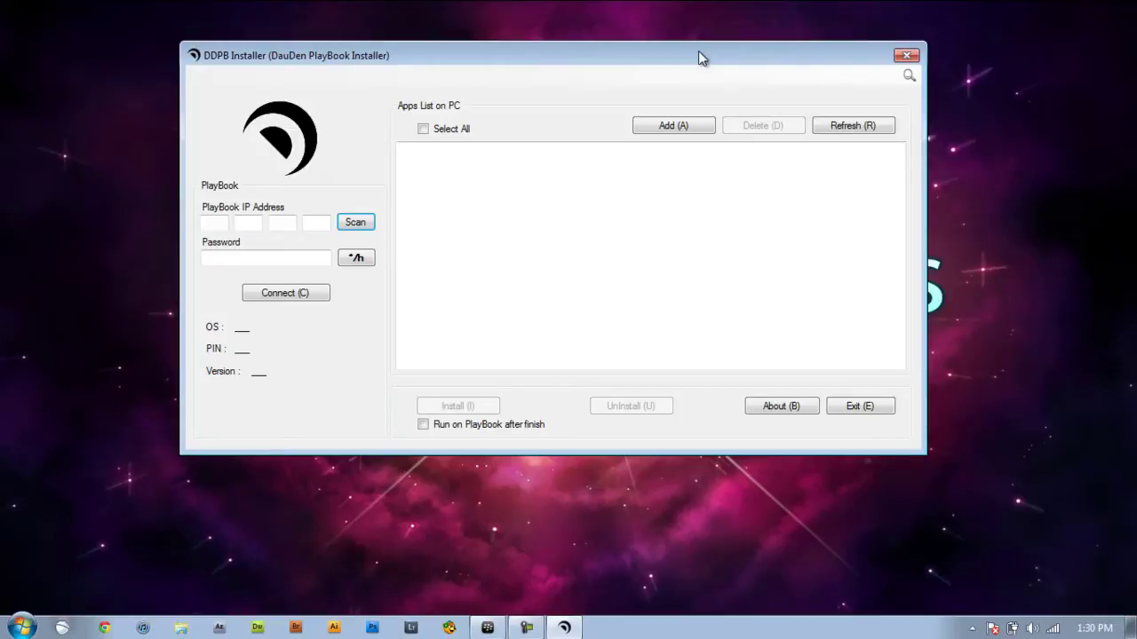
Scan for the PlayBook's IP 169.254.0.1 and connect, showing OS version 2.0.1.358.
left_click(367, 227)
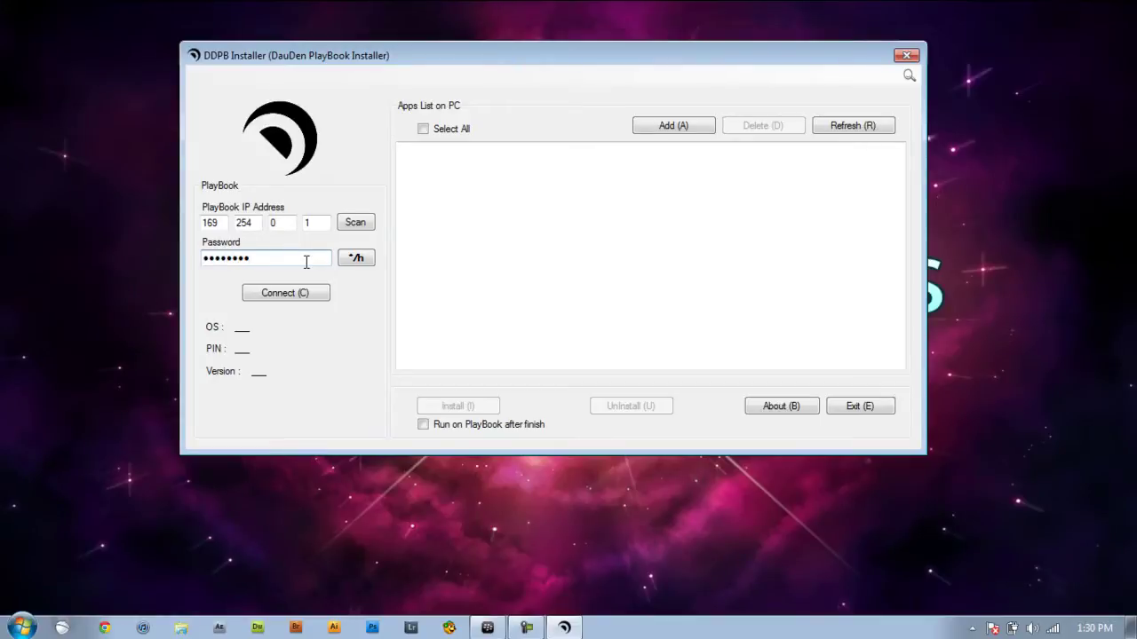
left_click(315, 300)
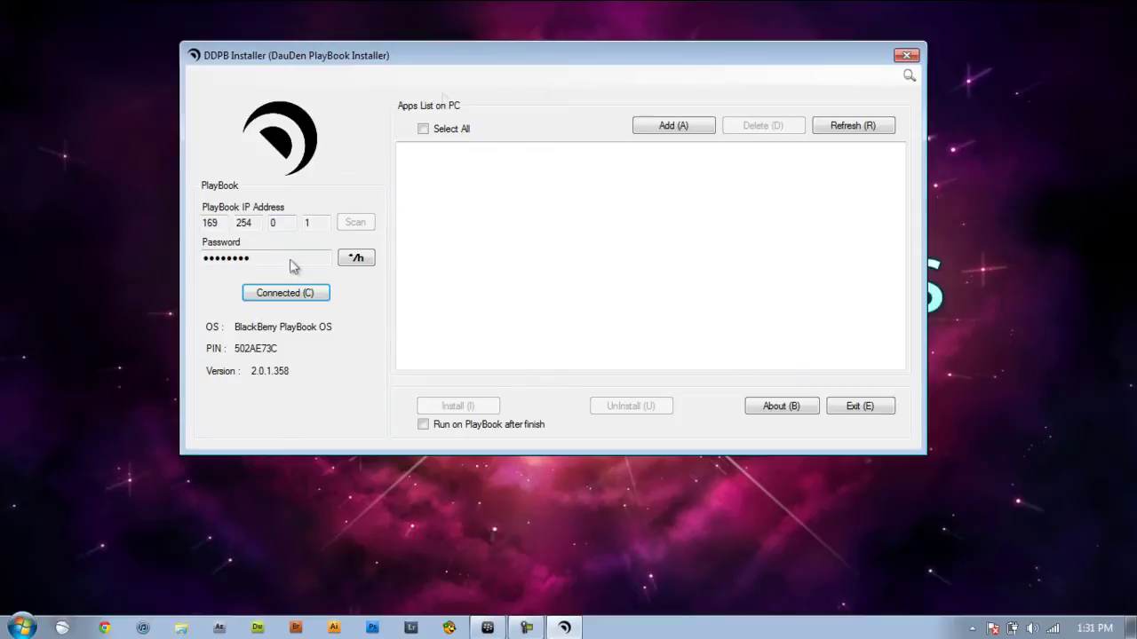
Add Tweetdeck.bar from the Downloads > APPS folder to the installer's app list.
left_click(687, 127)
left_click(687, 127)
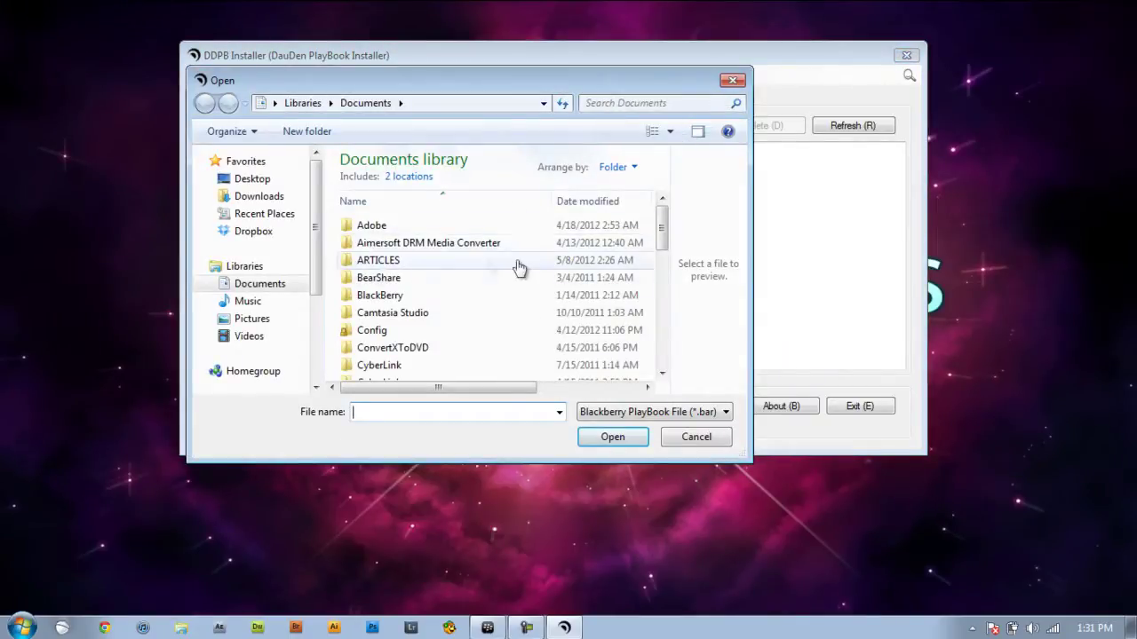
left_click(256, 199)
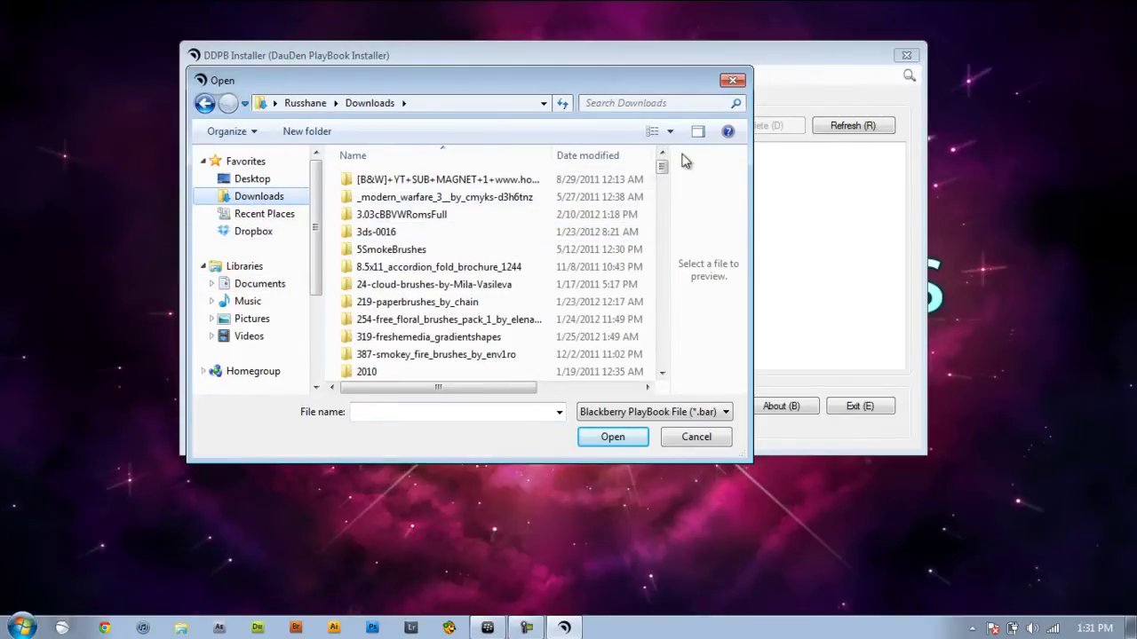
left_click_drag(663, 168, 663, 192)
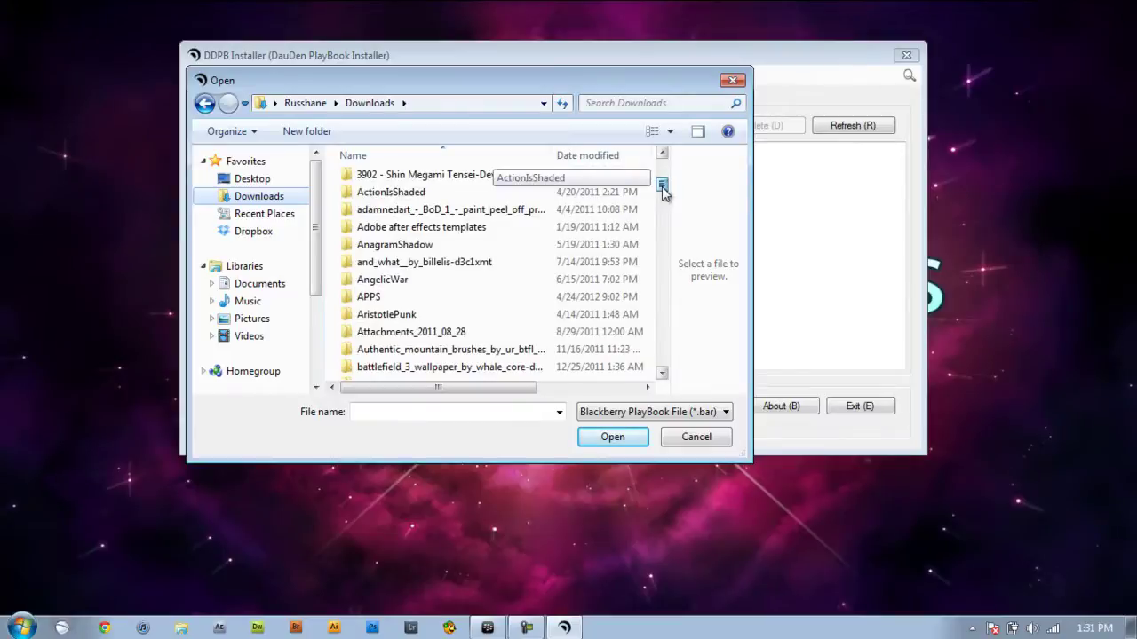
double_click(456, 297)
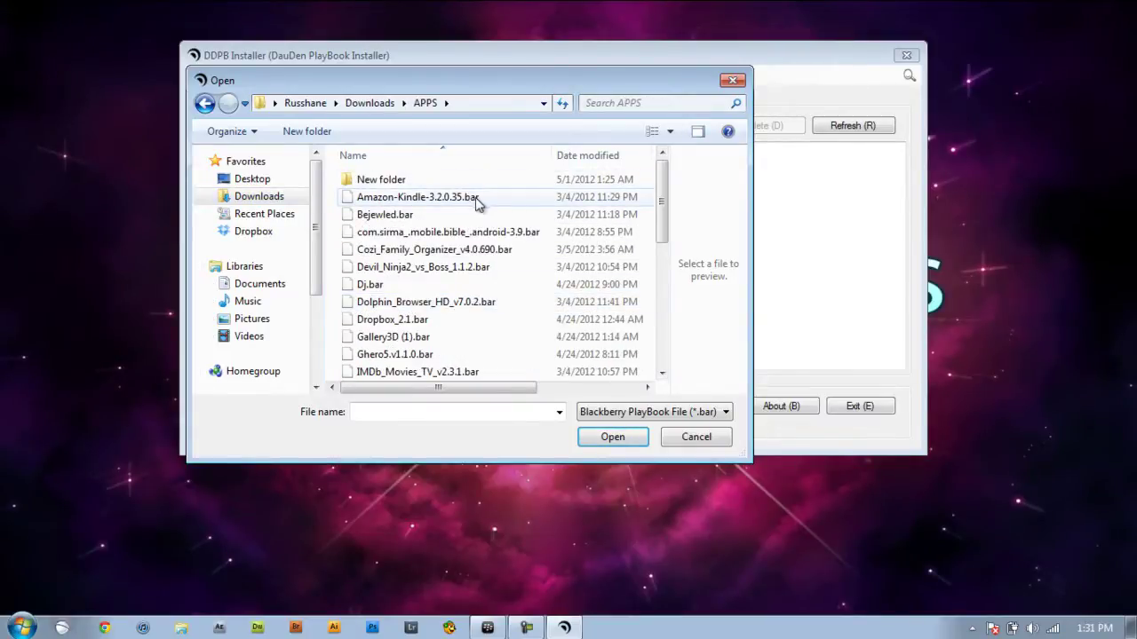
left_click_drag(664, 205, 657, 330)
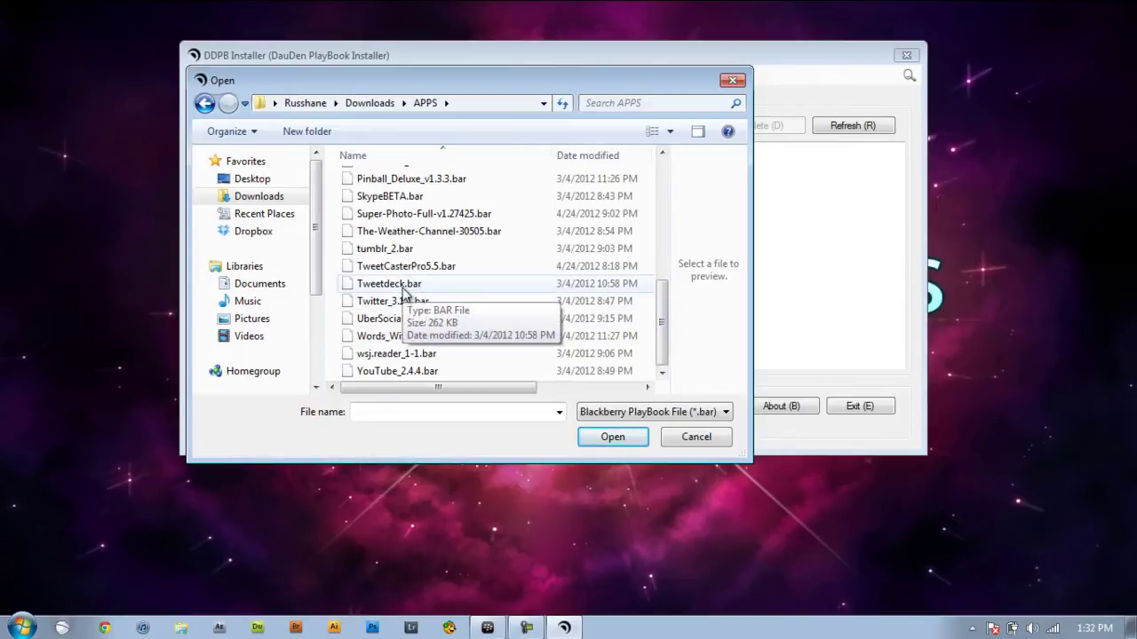
double_click(407, 286)
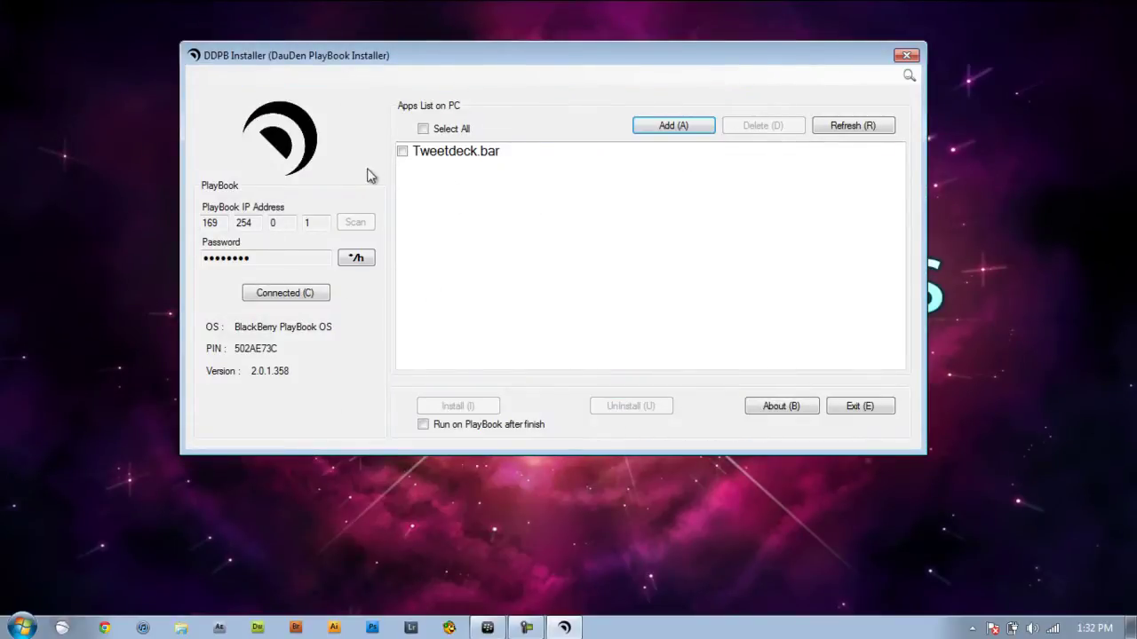
Install the checked Tweetdeck.bar onto the PlayBook and close the finished Install Apps report.
left_click(403, 153)
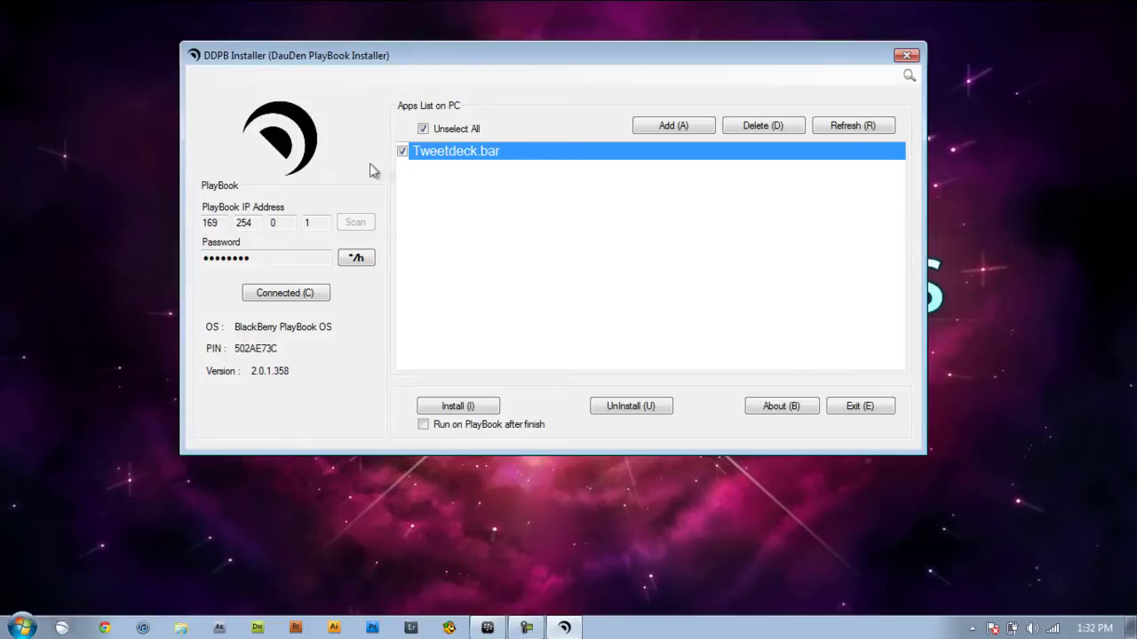
left_click(472, 408)
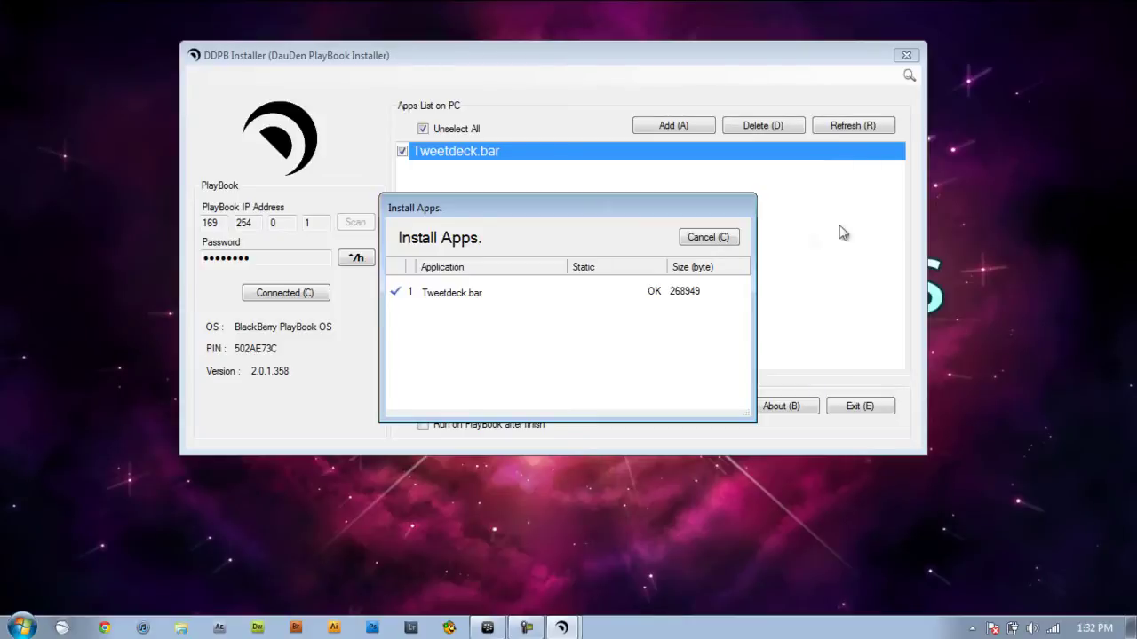
left_click(706, 238)
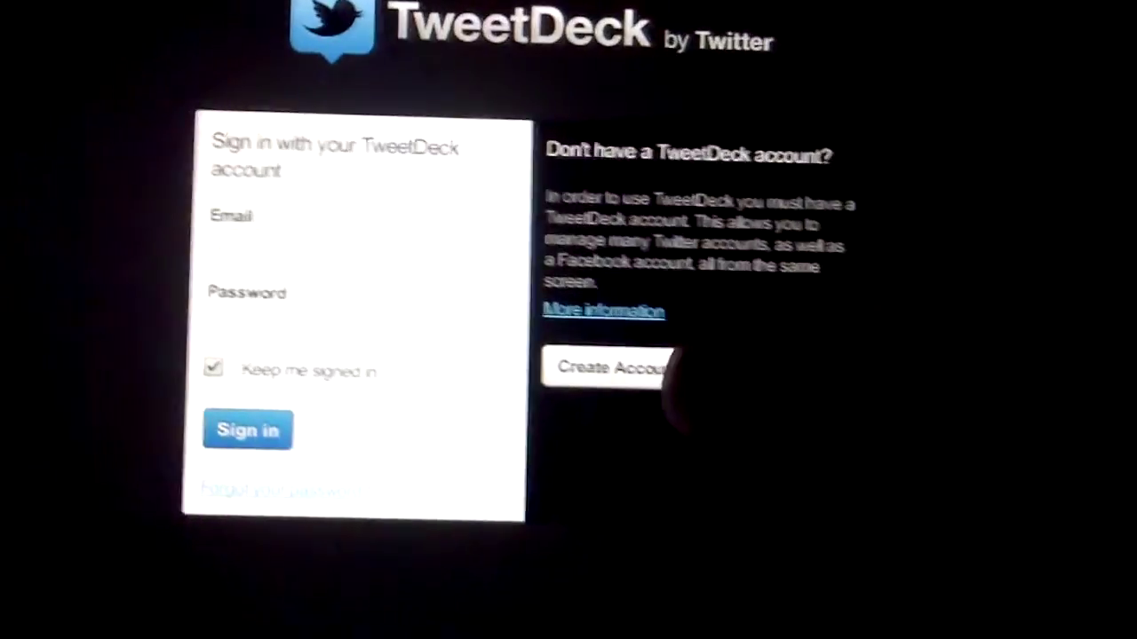
Open TweetDeck's sign-up form and type the account e-mail address into the Email field.
left_click(666, 373)
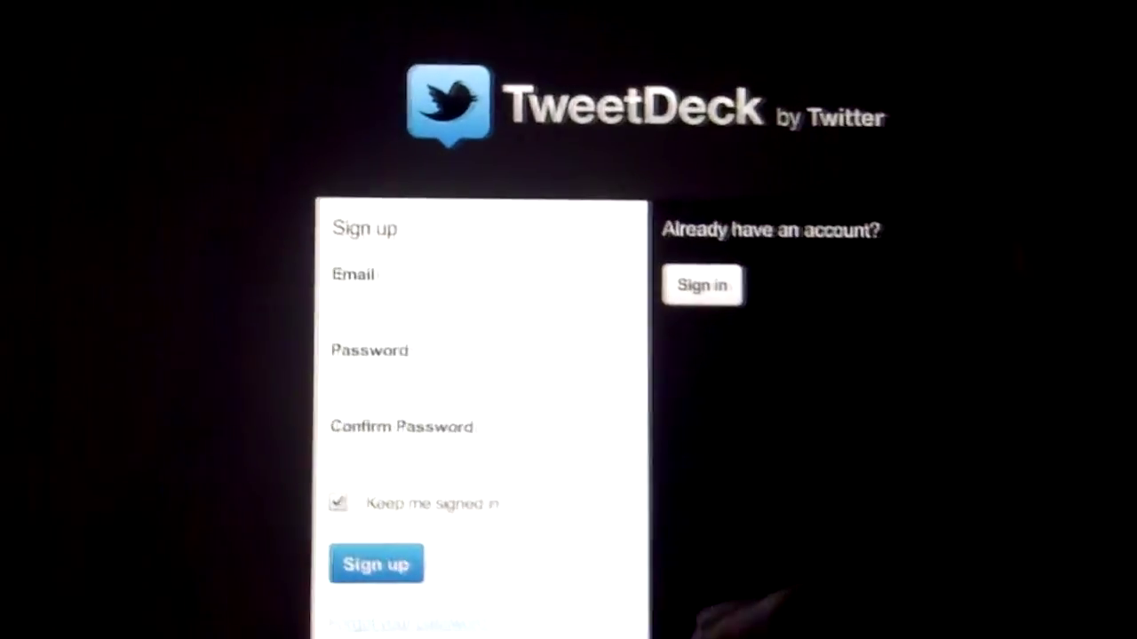
left_click(498, 297)
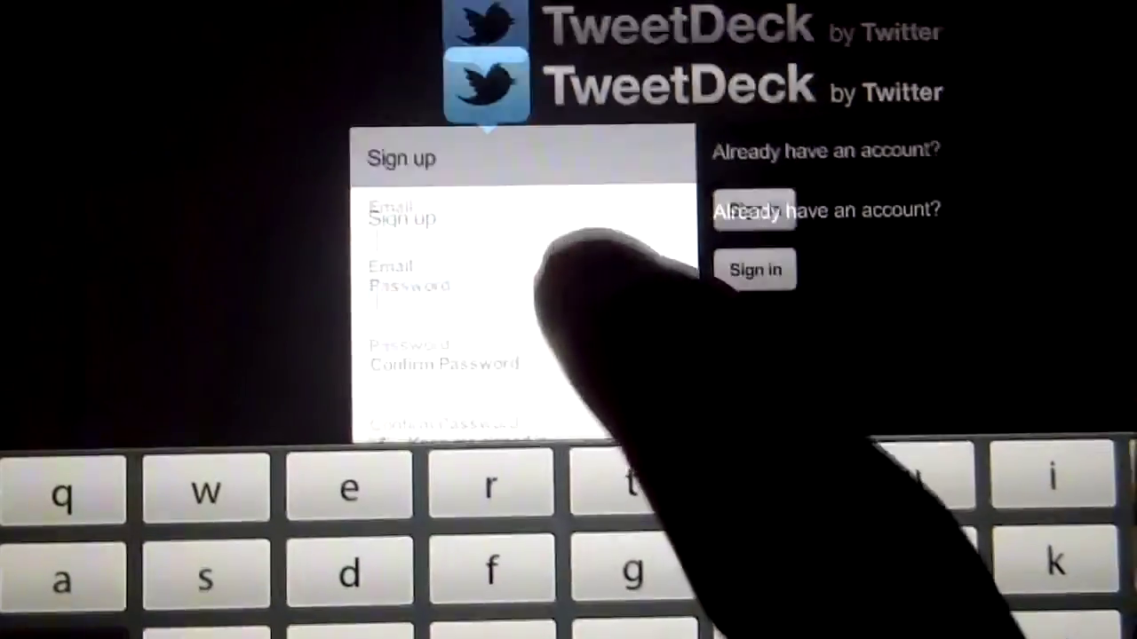
left_click(471, 311)
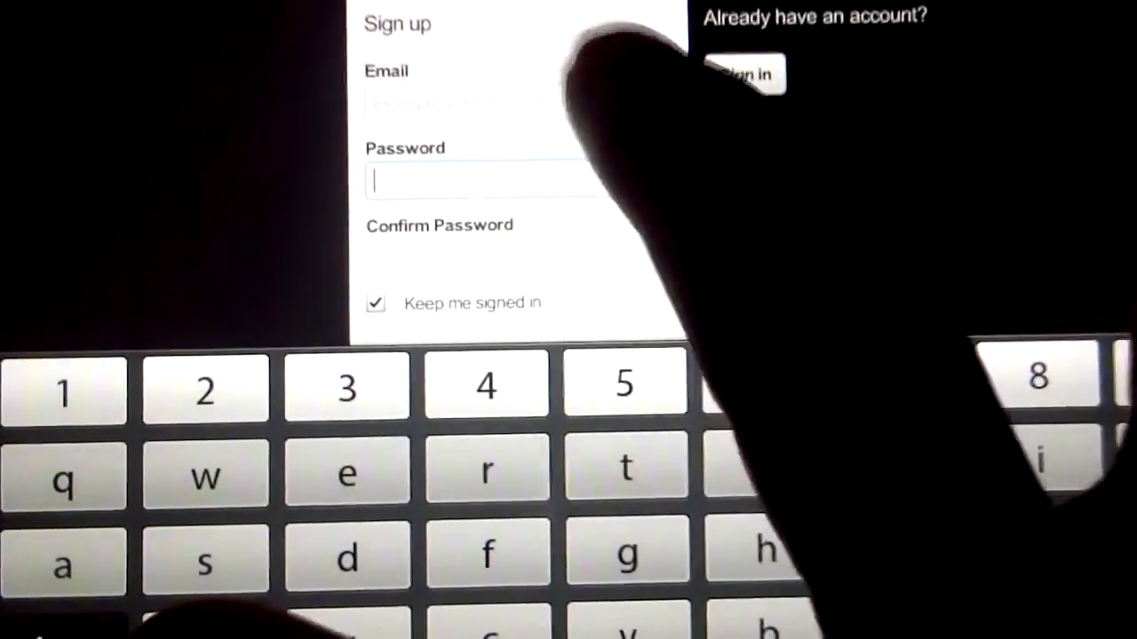
left_click(569, 102)
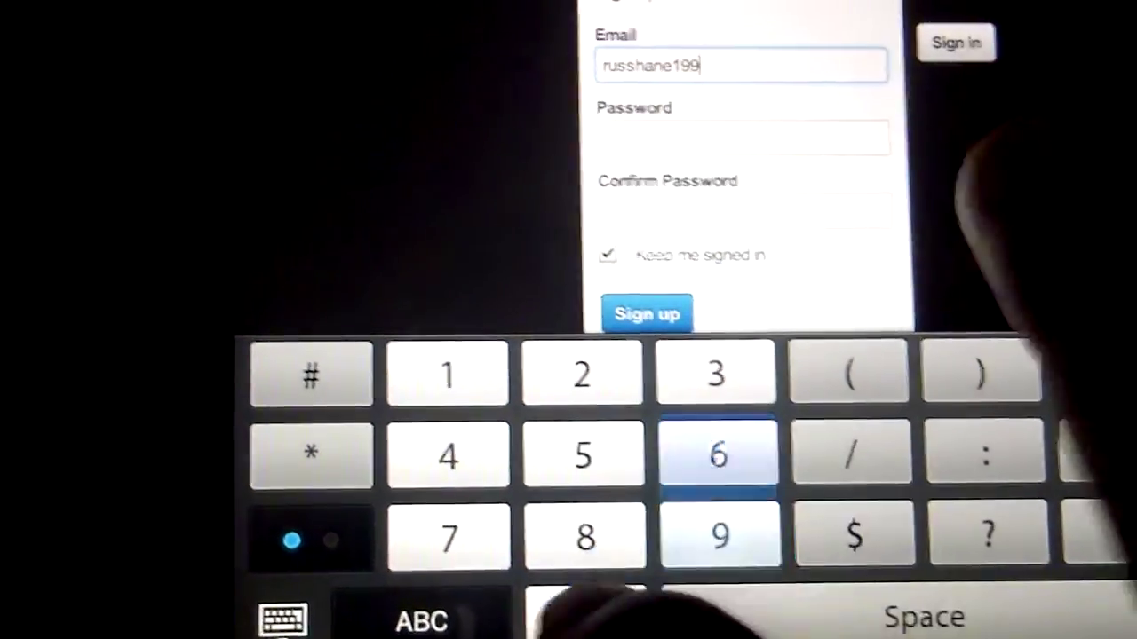
type("0@")
left_click(421, 621)
type("g")
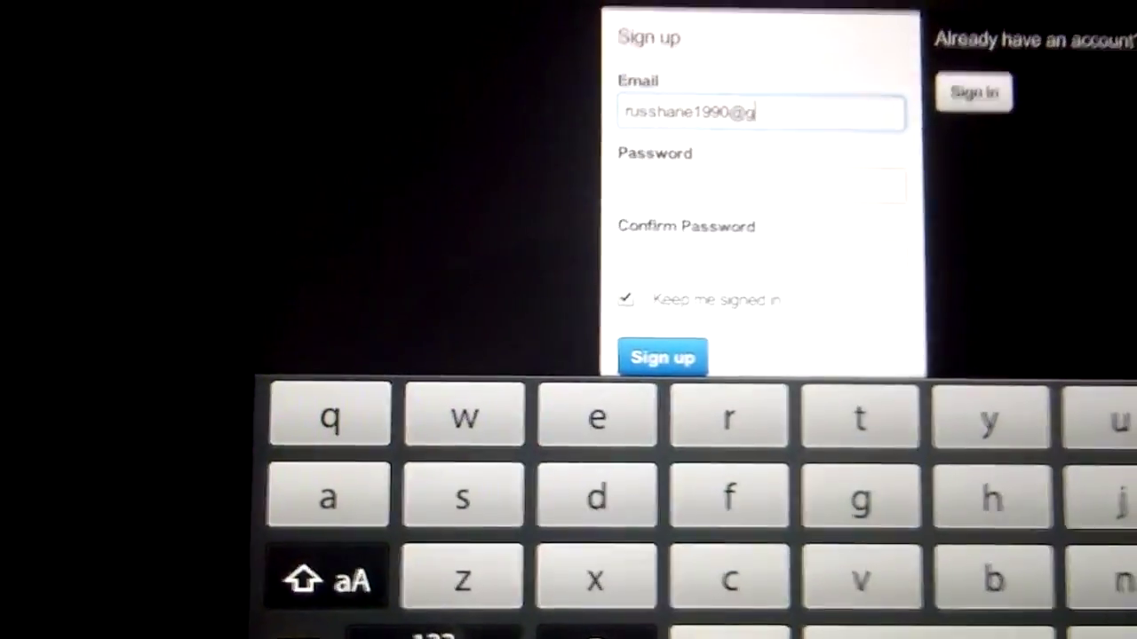
type("mail.c")
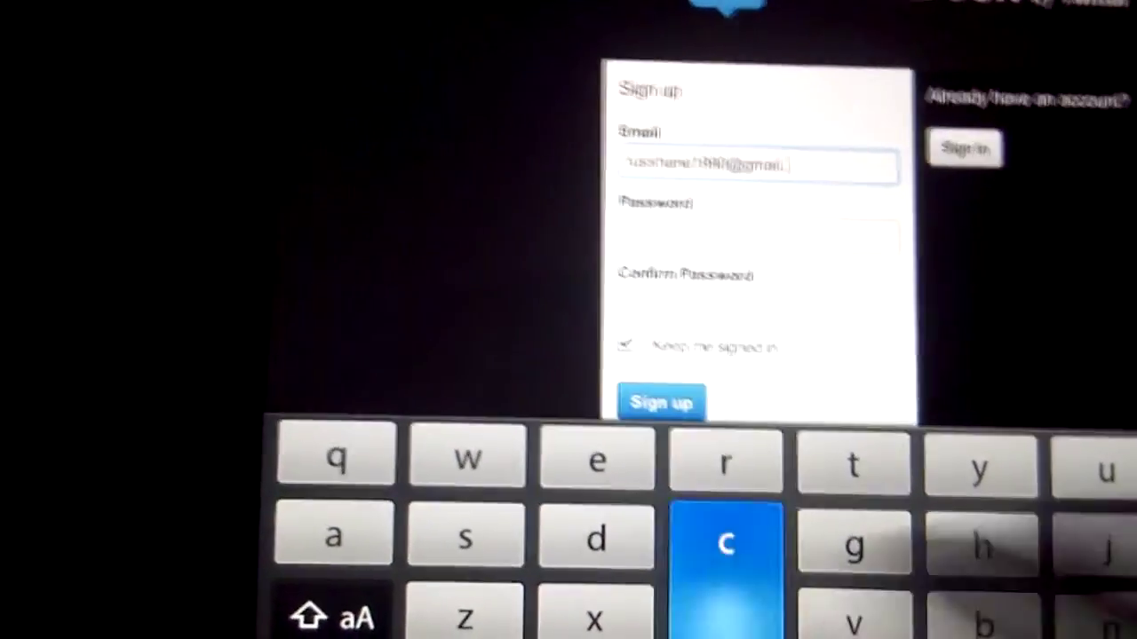
type("om")
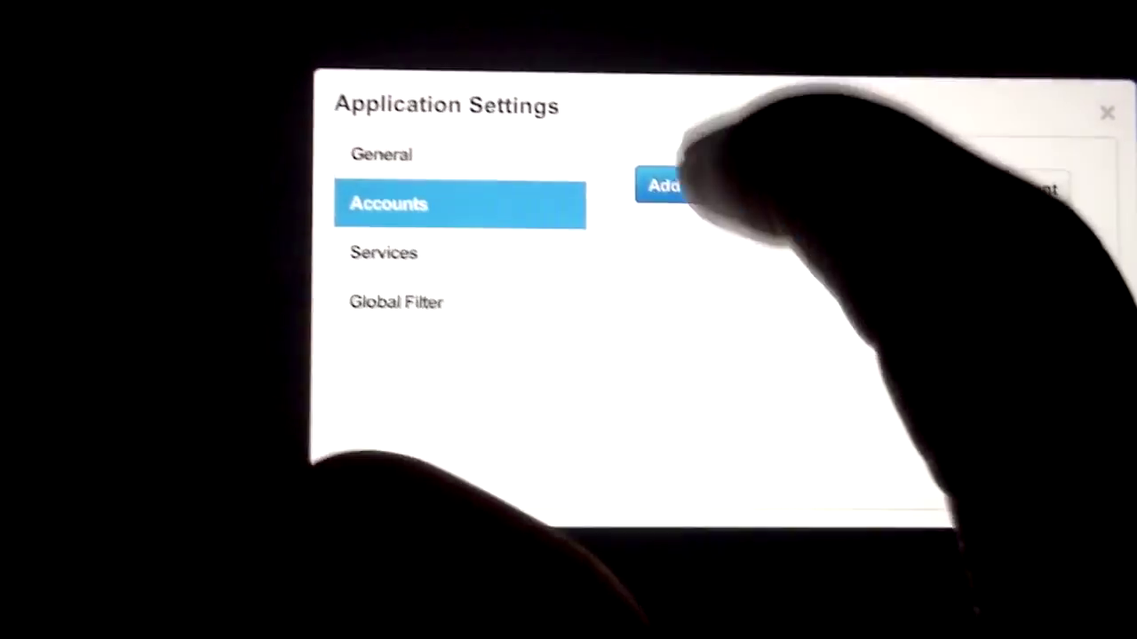
Browse TweetDeck's Add Twitter Account, Services and General settings, then minimize it to the home screen.
left_click(764, 211)
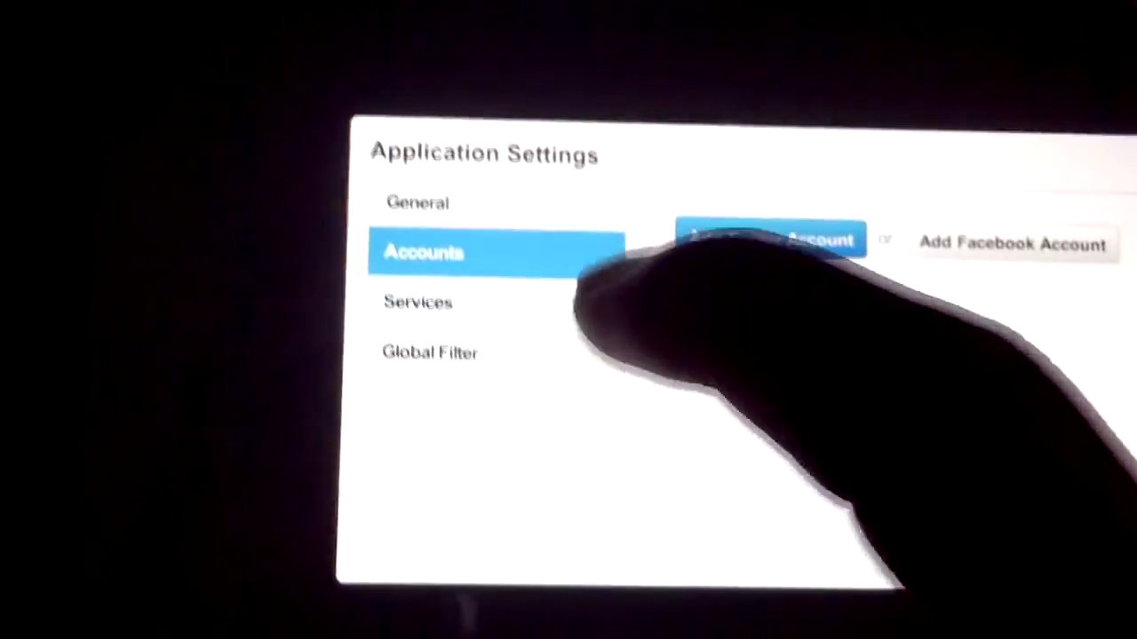
left_click(409, 248)
left_click(407, 145)
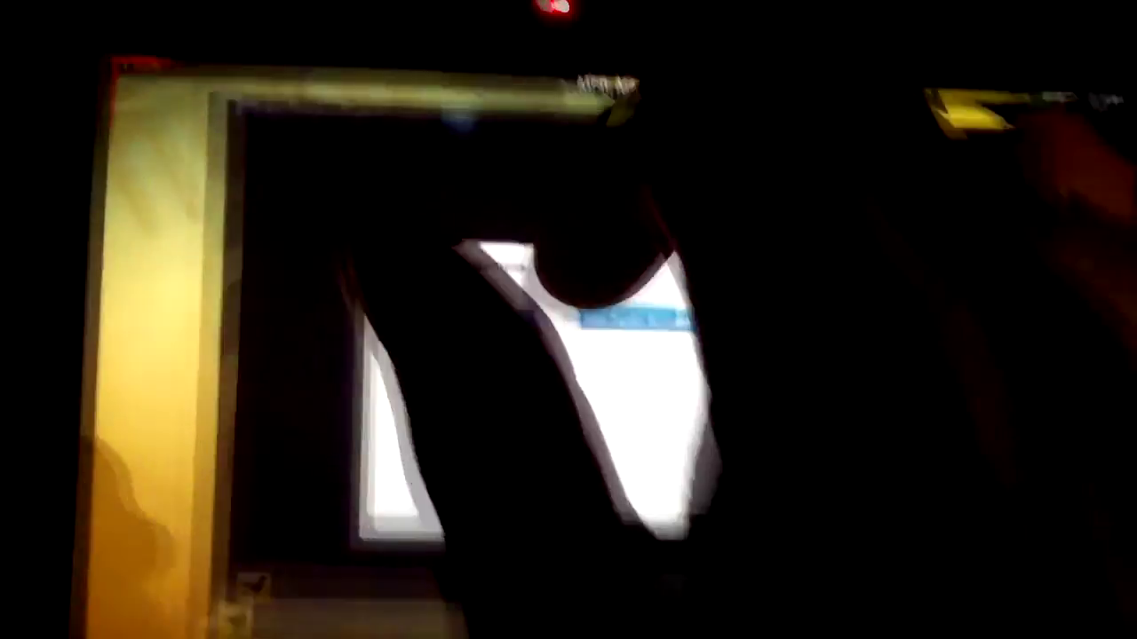
left_click_drag(613, 622, 613, 338)
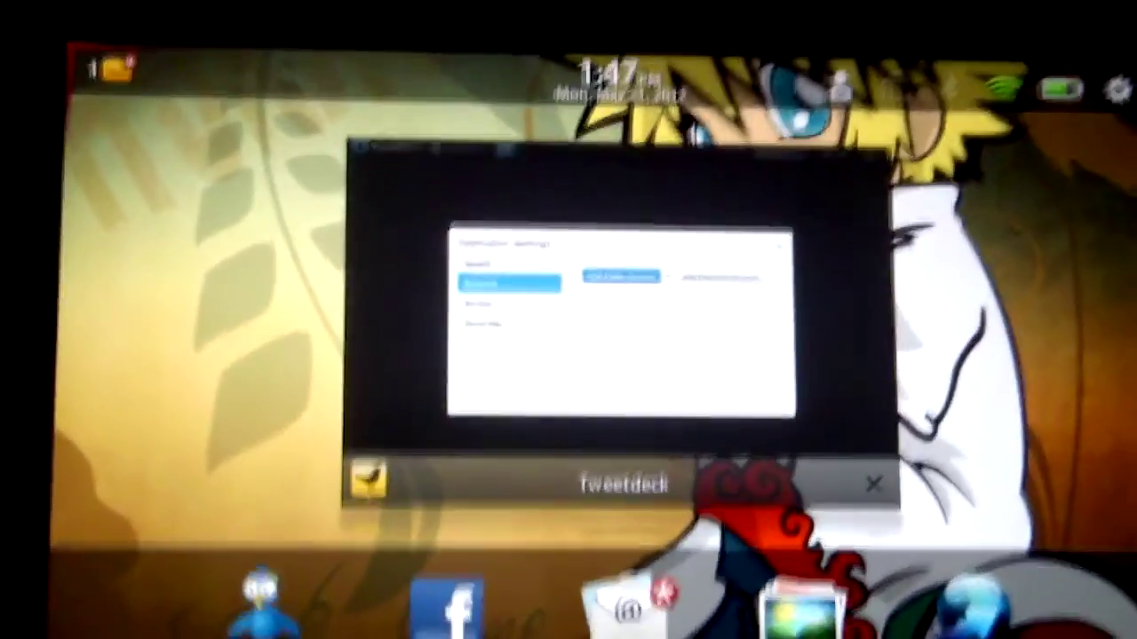